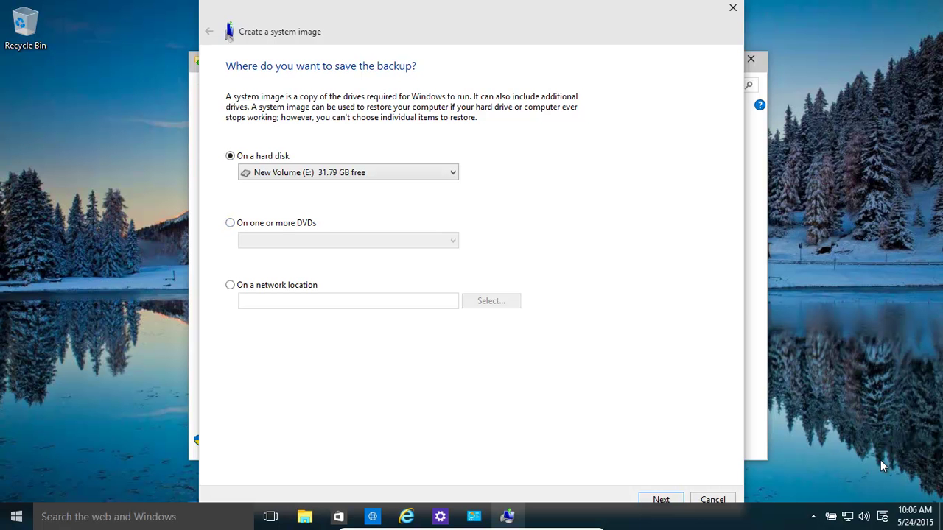
Search the system for "backup", view the File History settings, and close that window.
key("super")
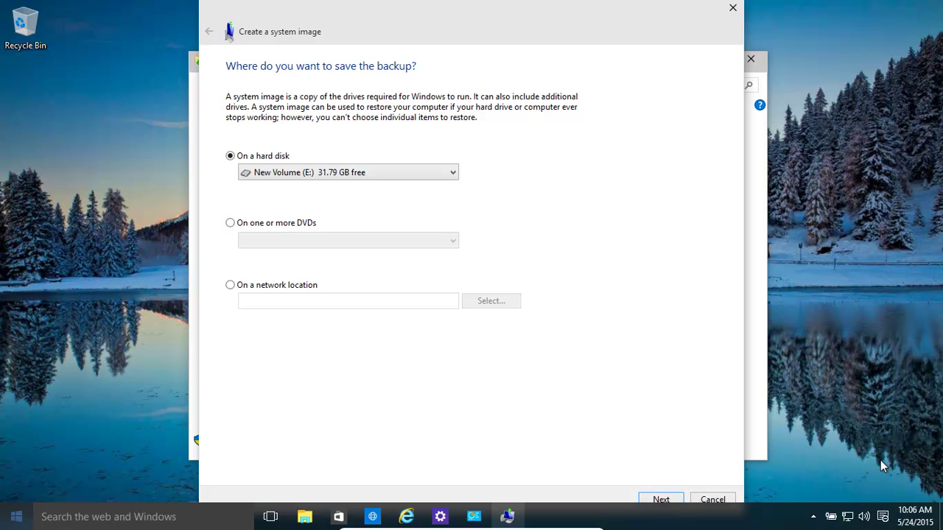
type("backup")
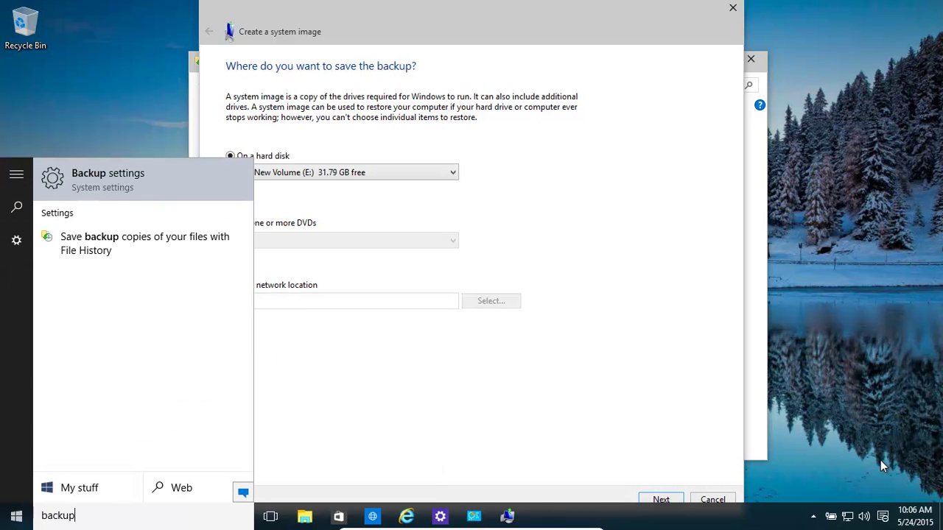
key("Down")
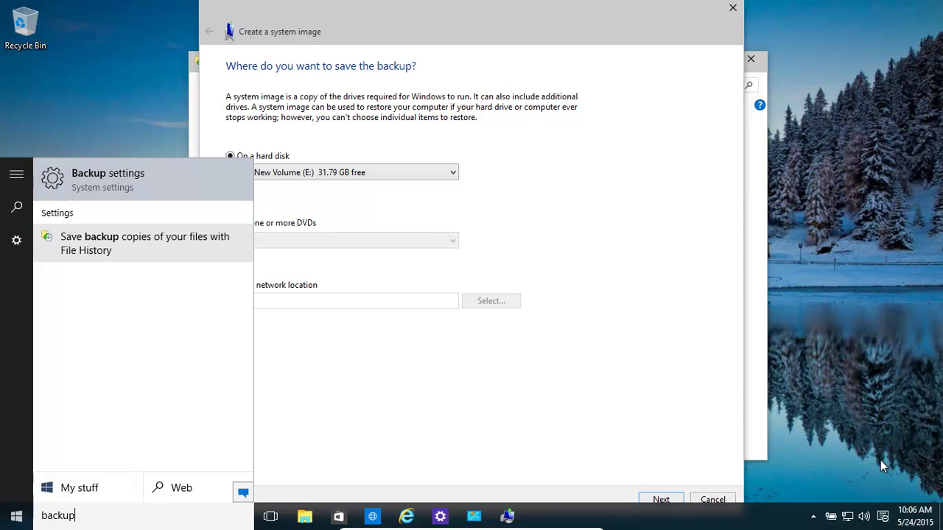
key("Return")
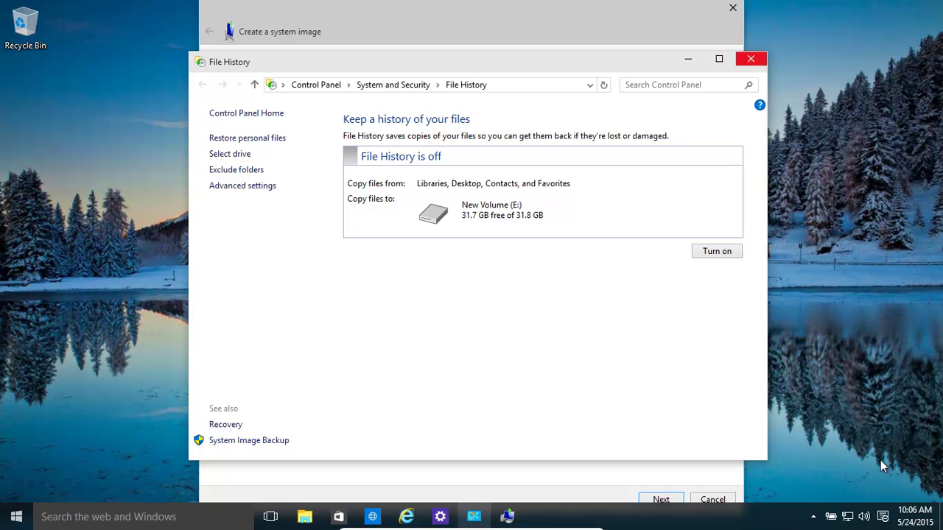
key("alt+F4")
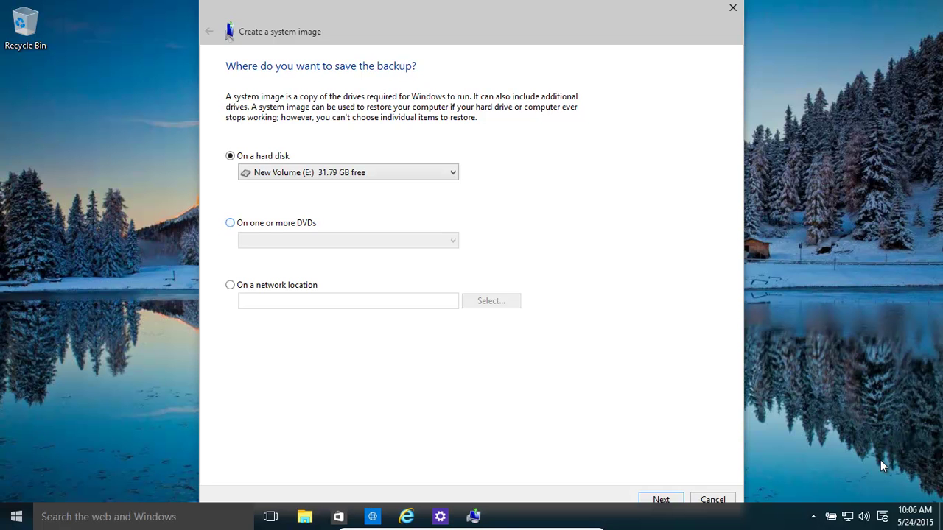
Choose the hard disk New Volume (E:) as the system image destination and proceed to the backup confirmation.
key("Down")
key("Down")
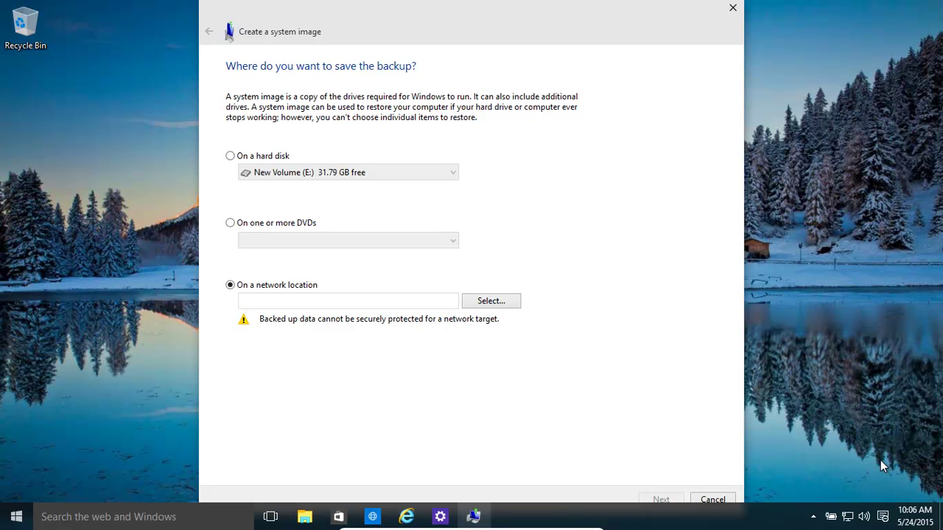
key("Down")
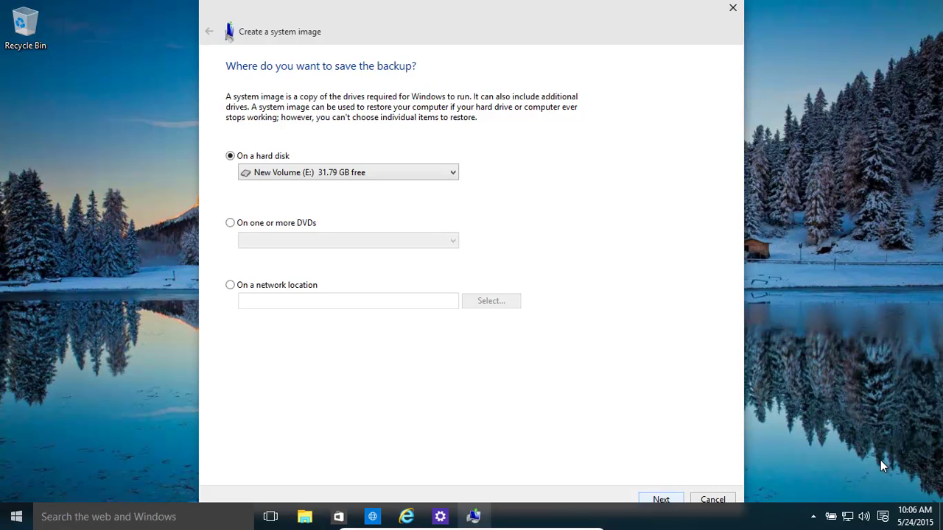
key("Return")
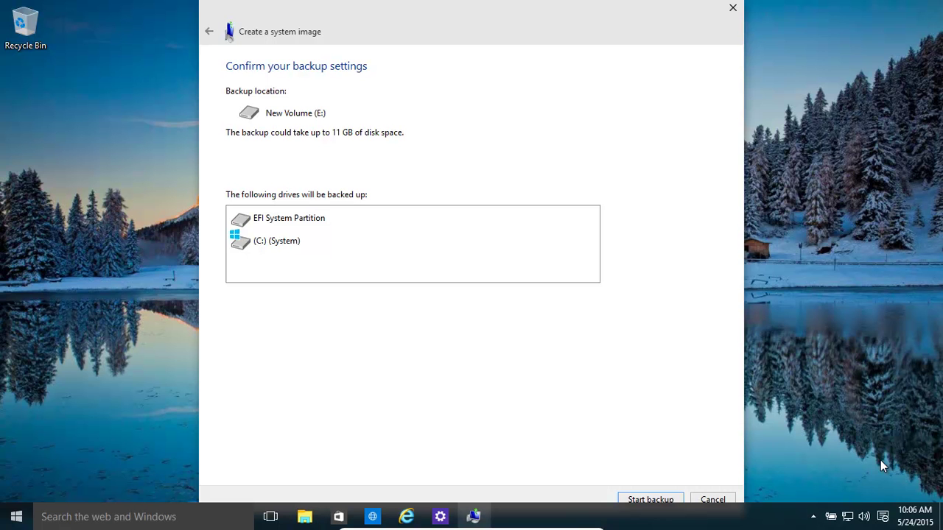
Examine the C: and E: drives' space under This PC in File Explorer, and close it and the OneDrive welcome window.
key("super+e")
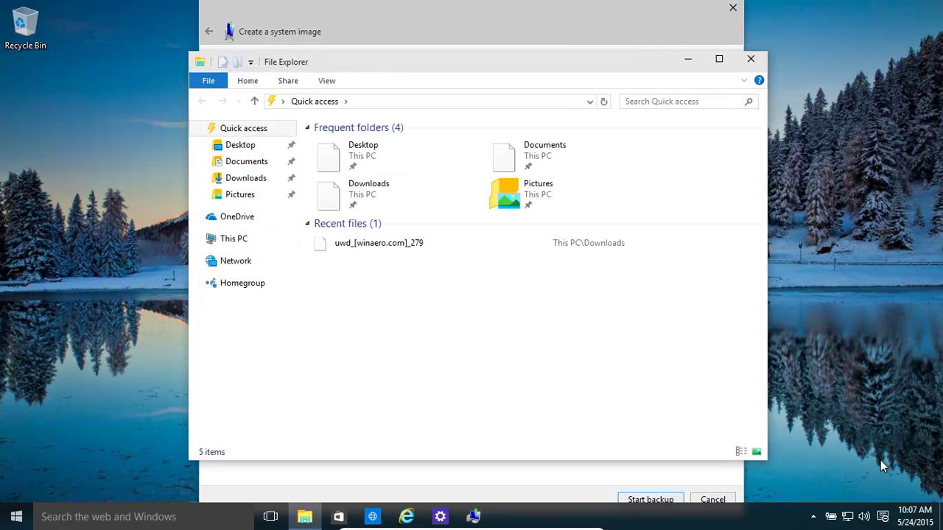
key("o")
key("Down")
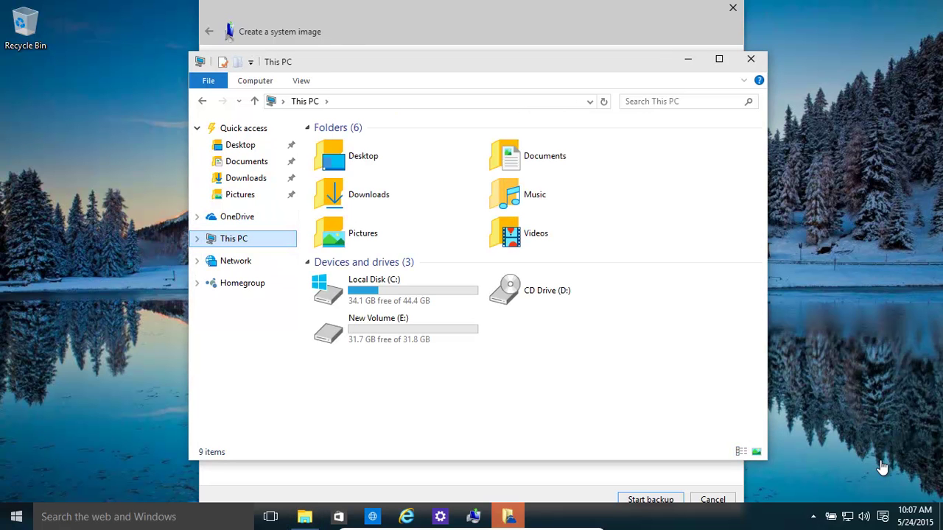
key("Tab")
key("n")
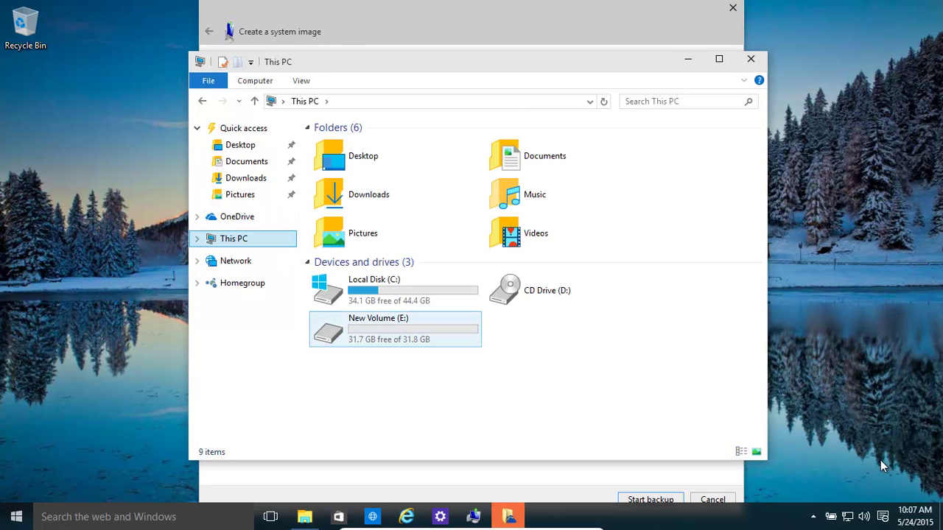
key("Up")
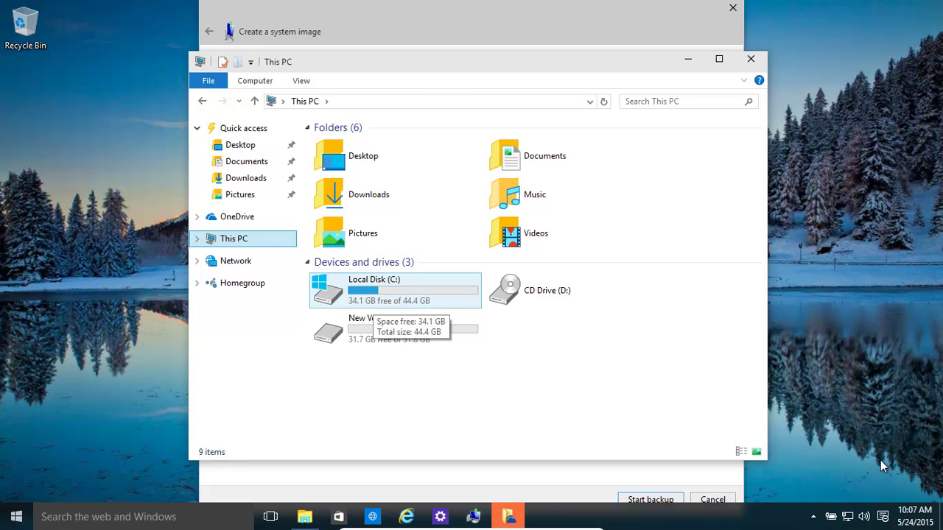
key("Tab")
key("alt+F4")
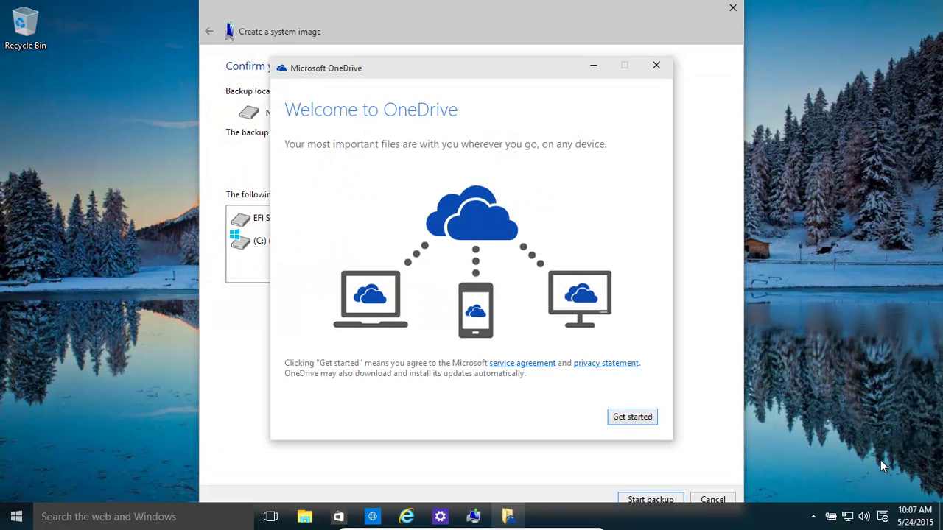
key("alt+F4")
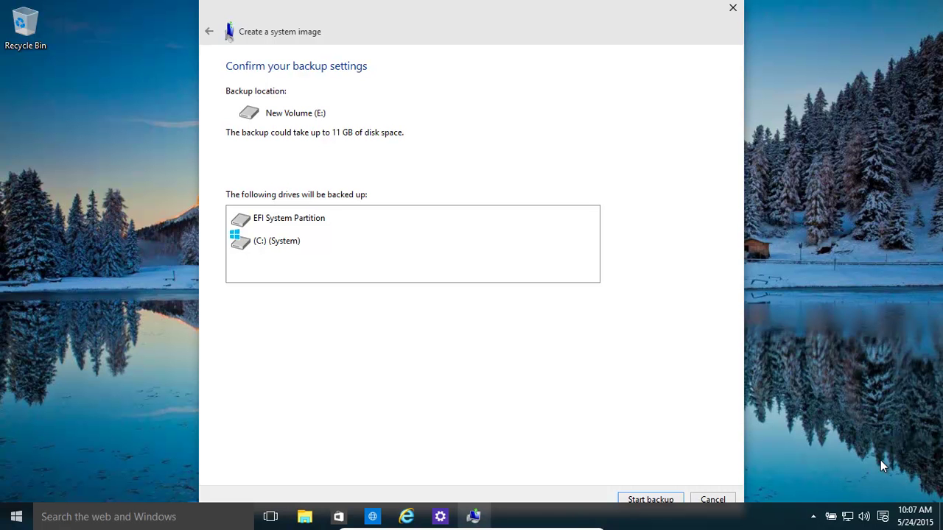
Start the system image backup and close its dialog once the backup has finished.
key("Return")
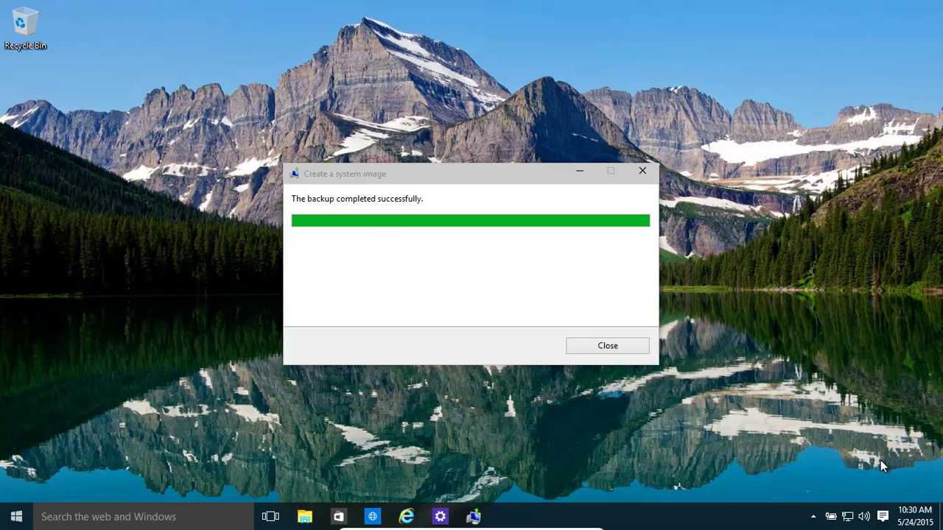
key("Return")
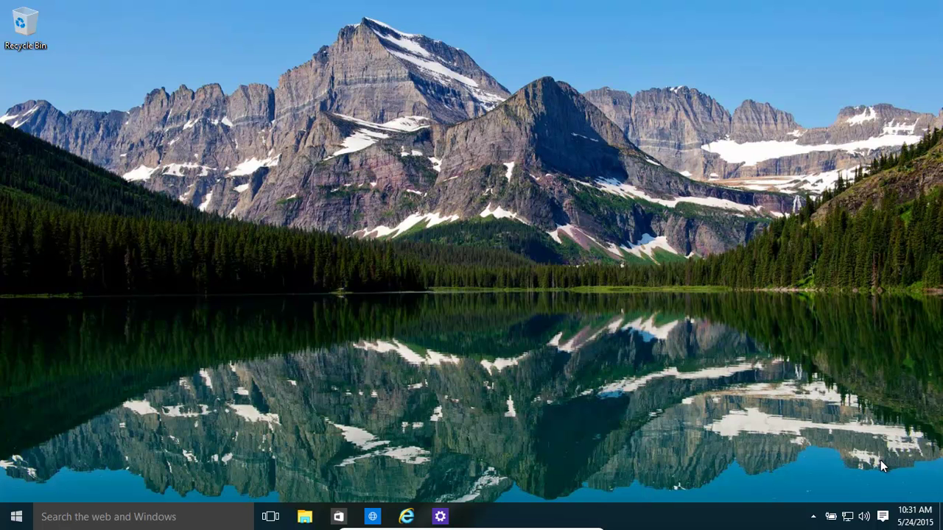
Restart the computer into the advanced startup environment used for recovery.
key("super")
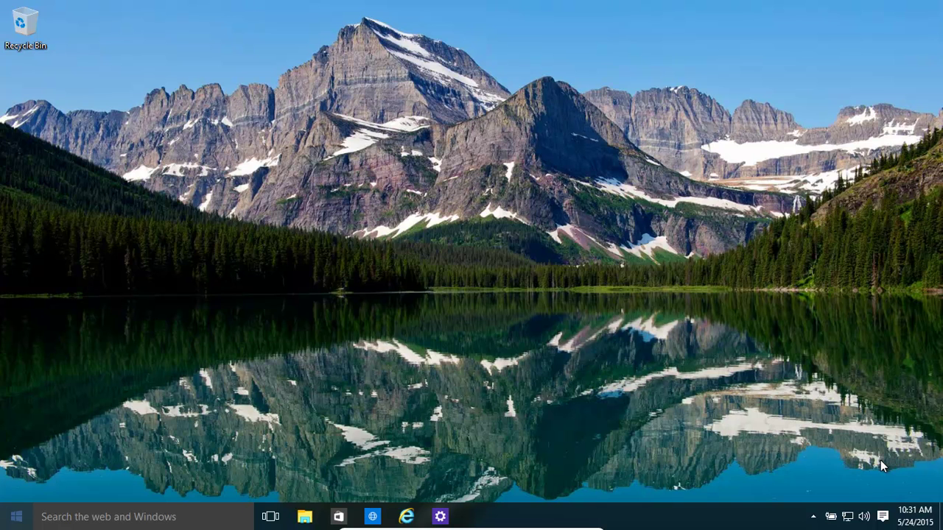
key("super+x")
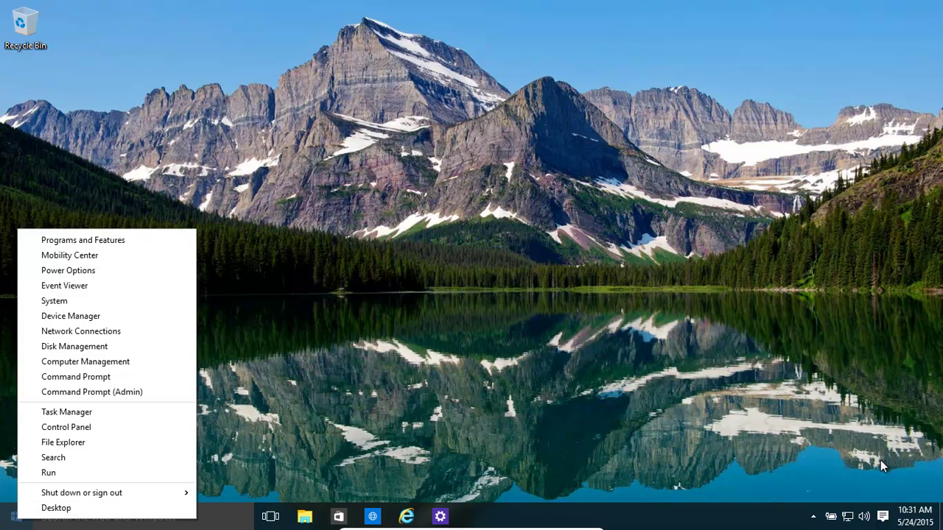
key("Up")
key("Up")
key("Right")
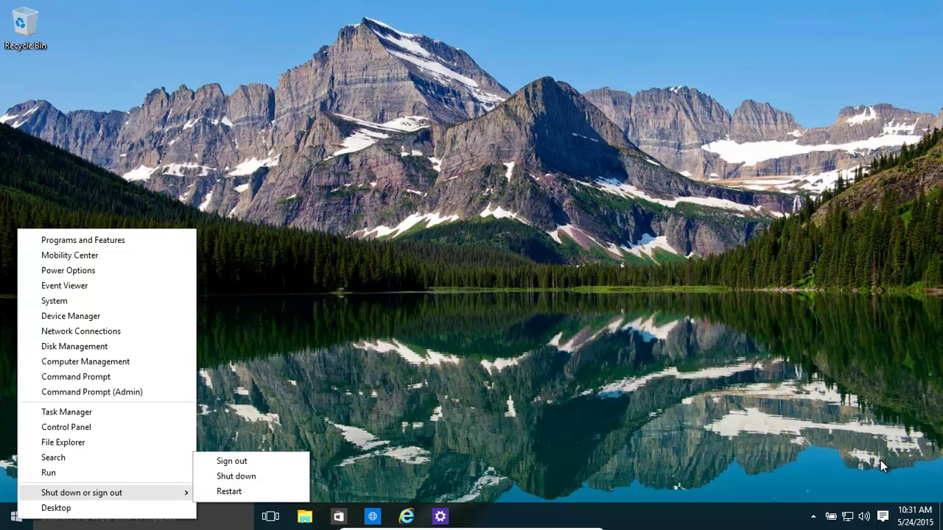
key("Up")
key("shift")
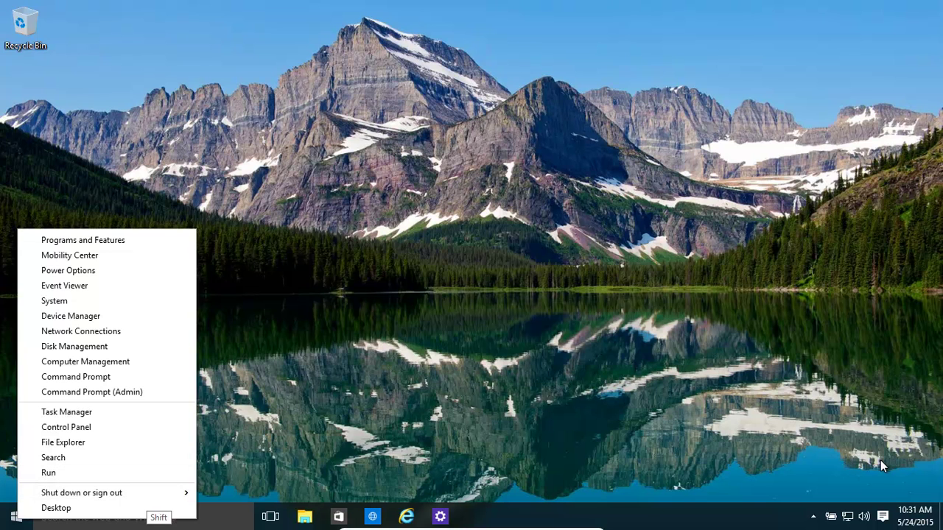
key("Down")
key("Right")
key("Down")
key("Down")
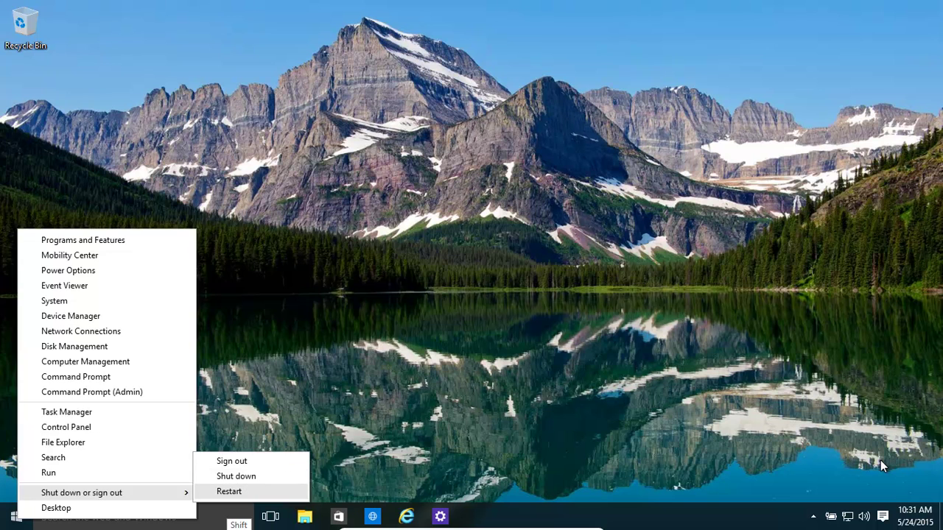
key("Return")
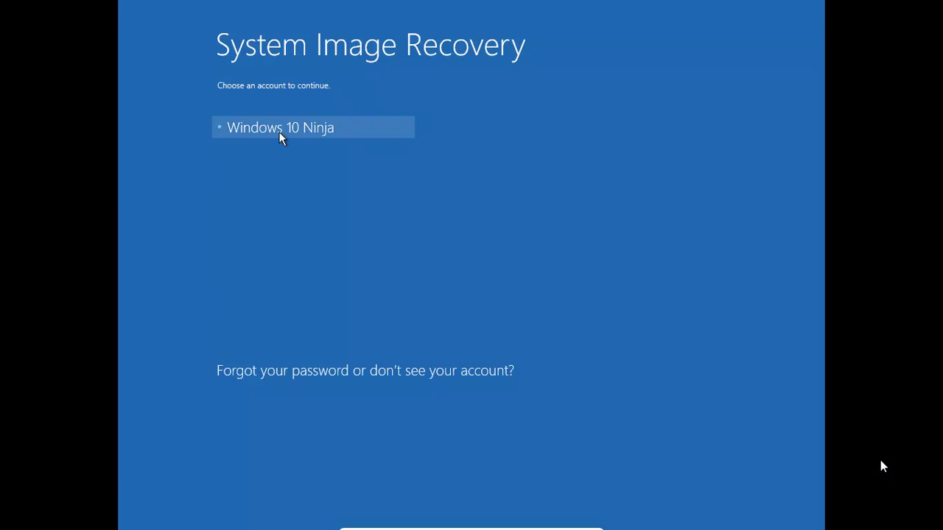
Choose the listed account for System Image Recovery and continue past its password prompt.
left_click(287, 131)
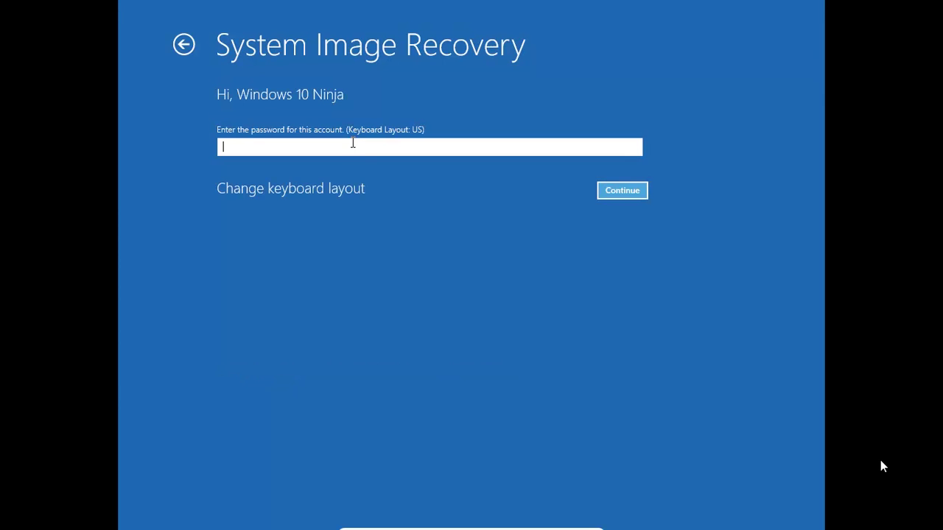
key("Return")
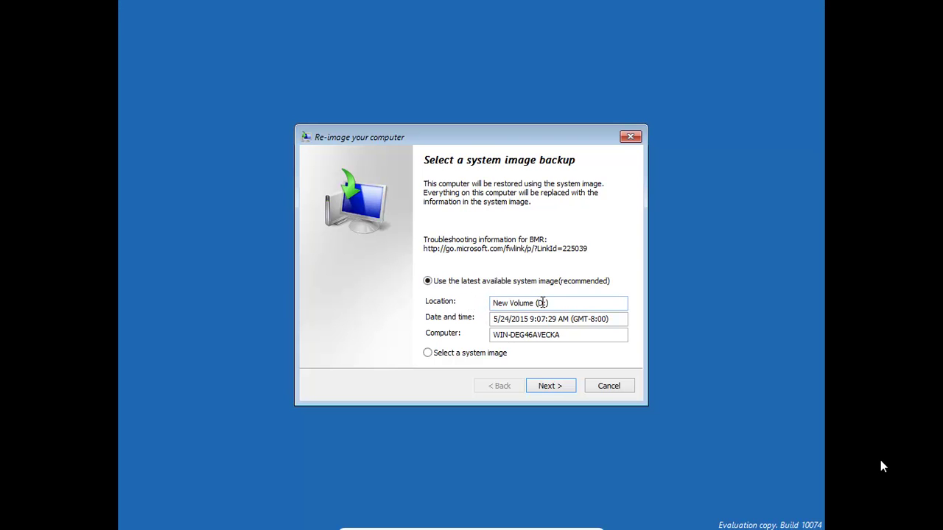
Choose to select a system image manually and use New Volume (D:) as the backup location.
left_click(428, 354)
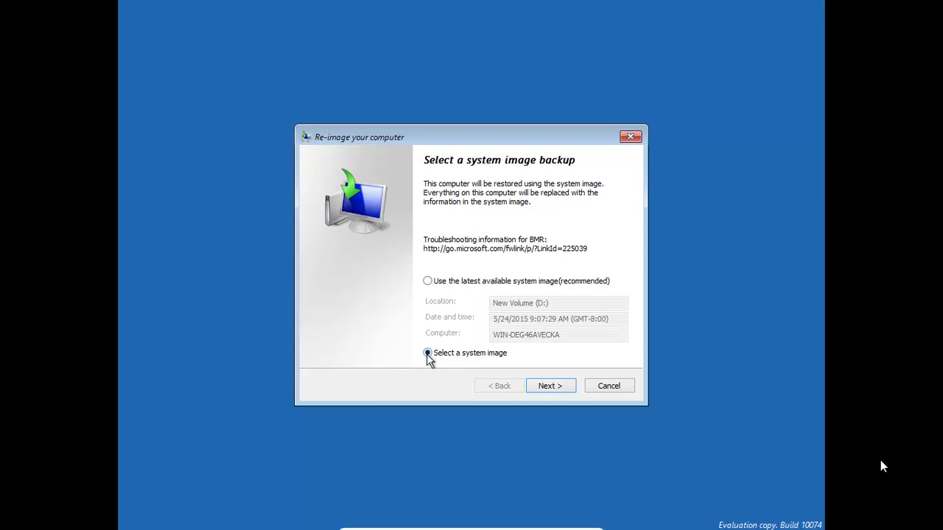
left_click(553, 389)
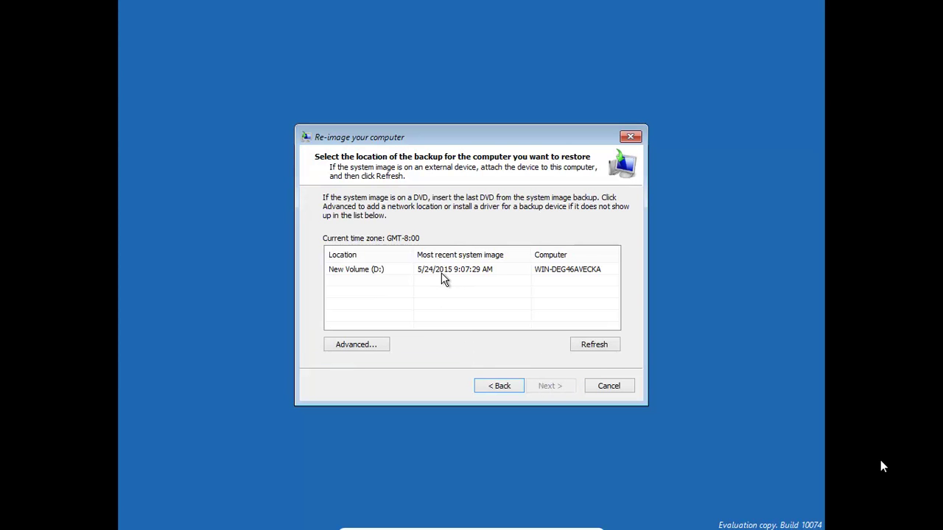
left_click(370, 271)
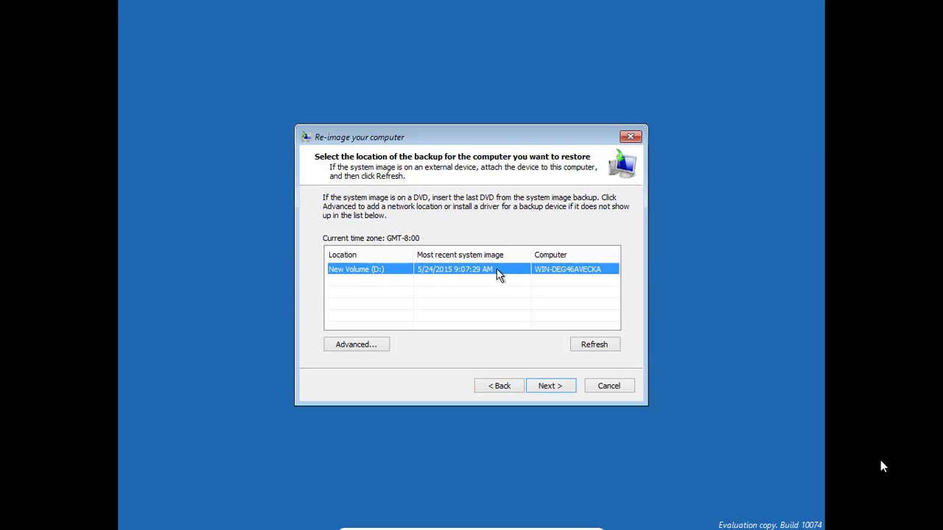
left_click(358, 346)
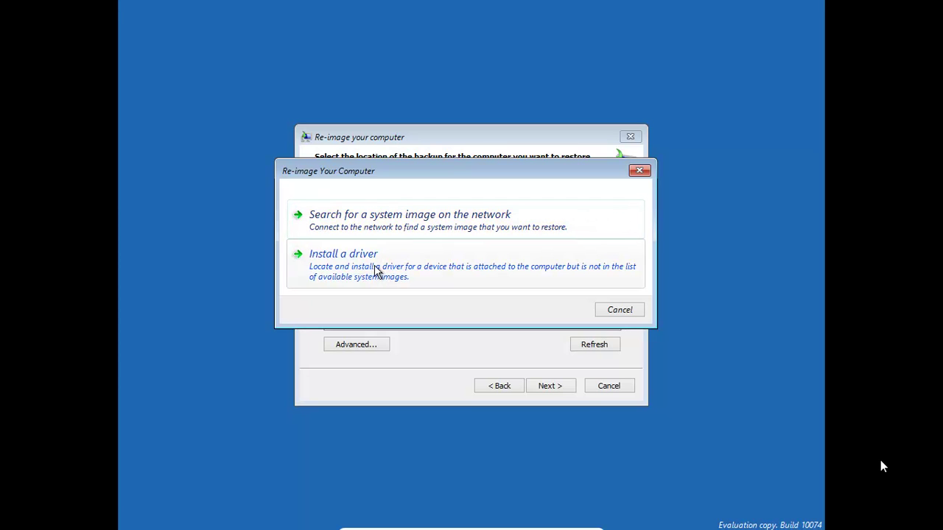
left_click(619, 311)
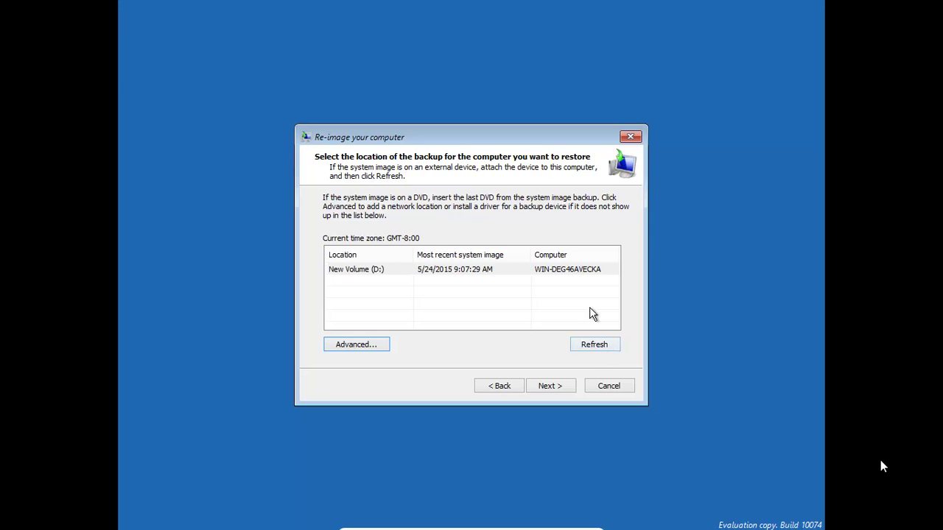
left_click(458, 269)
left_click(554, 388)
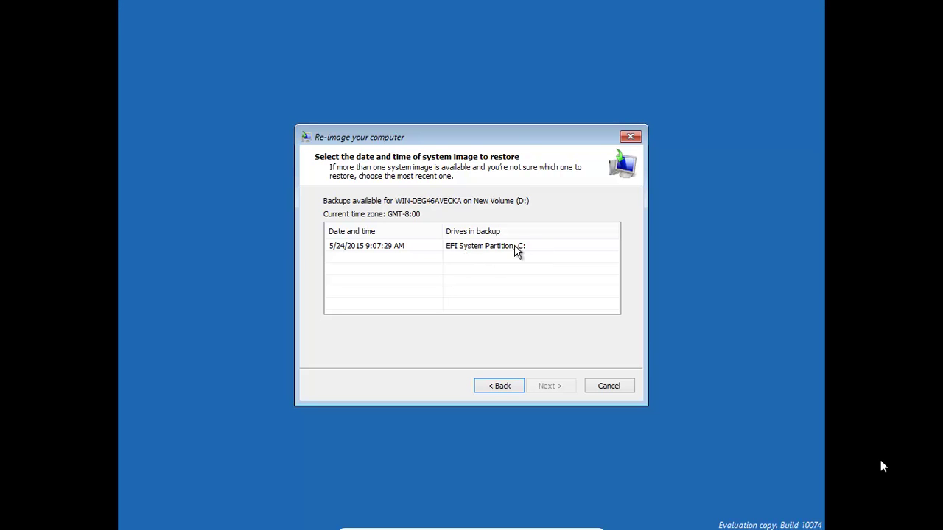
Restore the computer from the 5/24/2015 9:07:29 AM system image with the default restore options, confirming the data replacement.
left_click(407, 247)
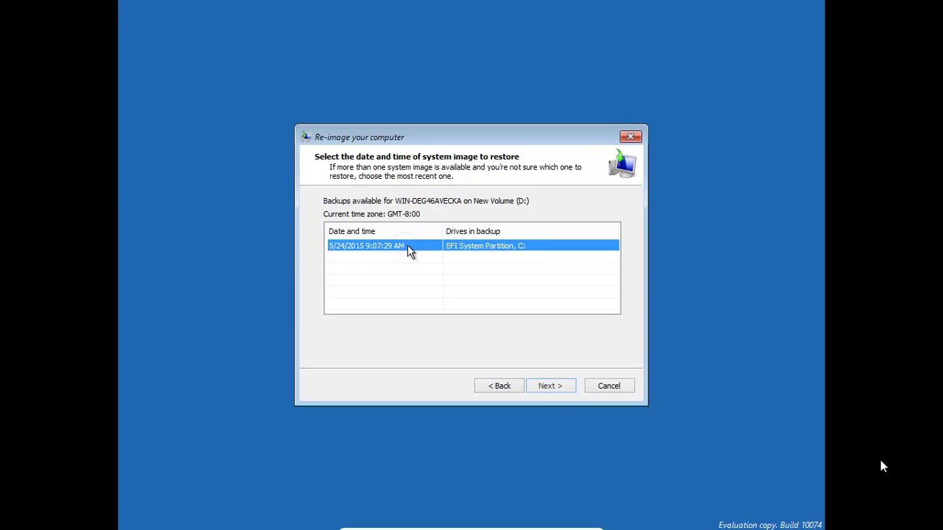
left_click(558, 391)
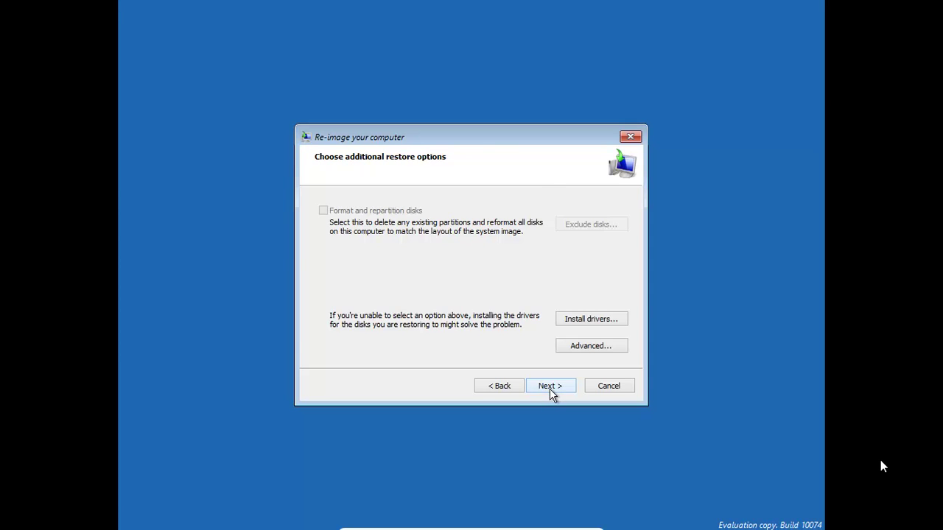
left_click(550, 389)
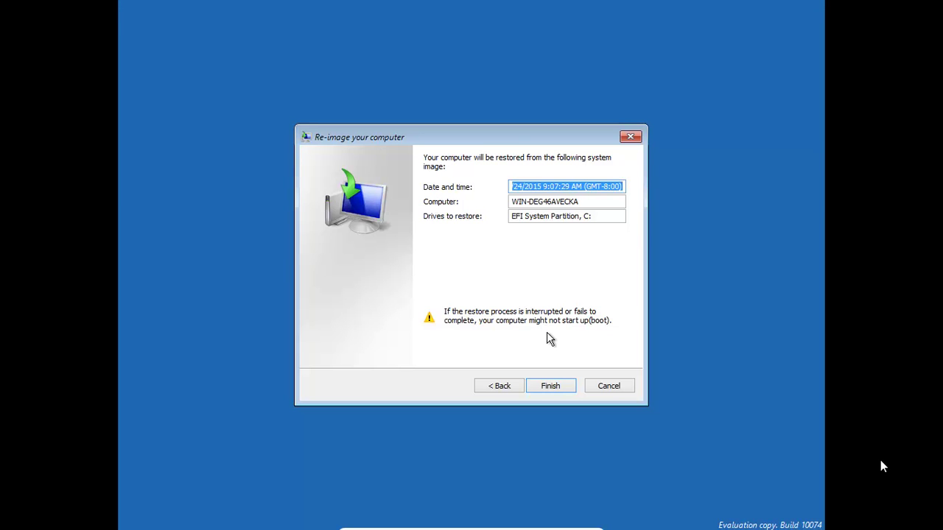
left_click(551, 389)
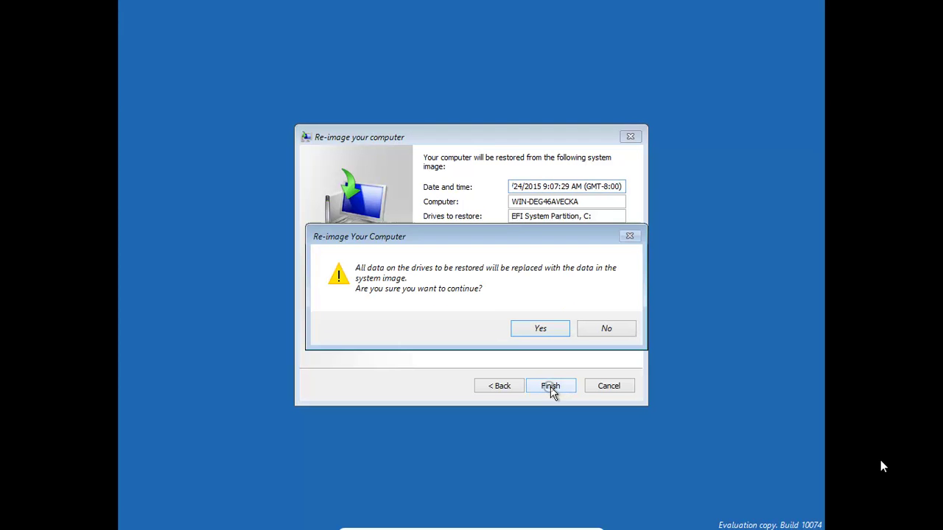
left_click(544, 332)
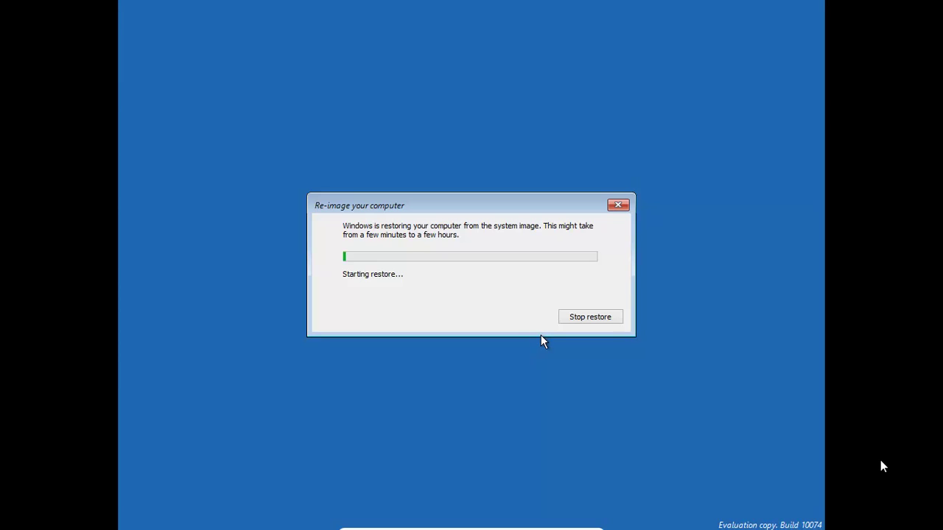